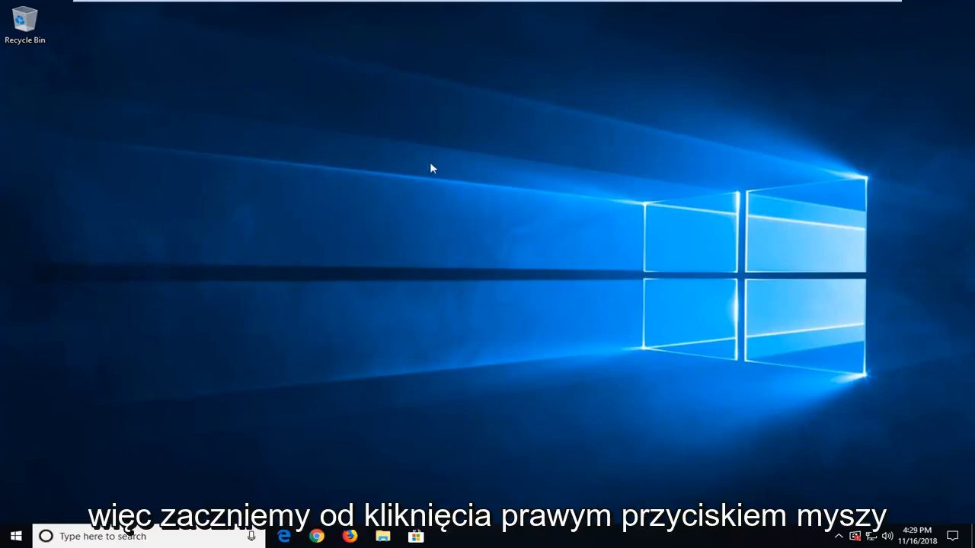
Reach the Display settings page via the desktop right-click menu.
{"action": "right_click", "coordinate": [435, 135]}
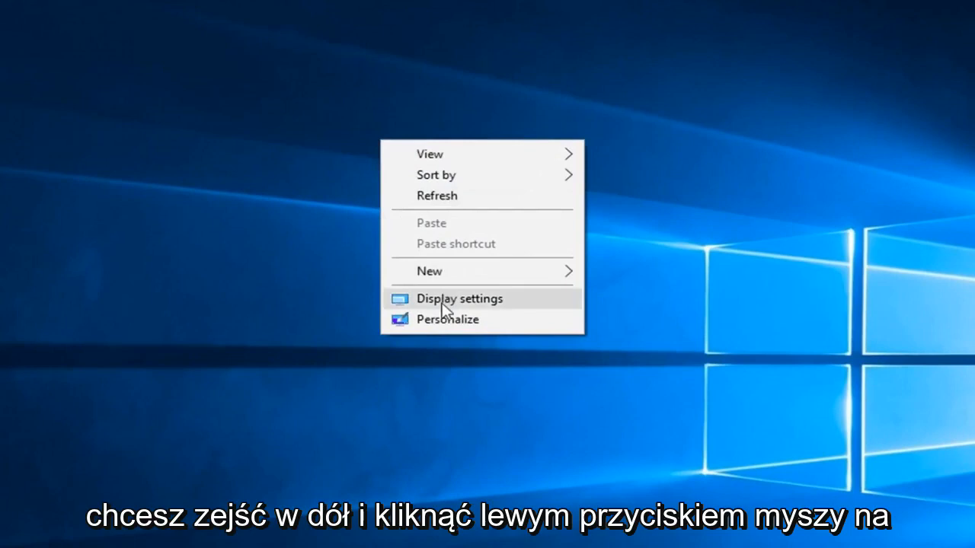
{"action": "left_click", "coordinate": [536, 303]}
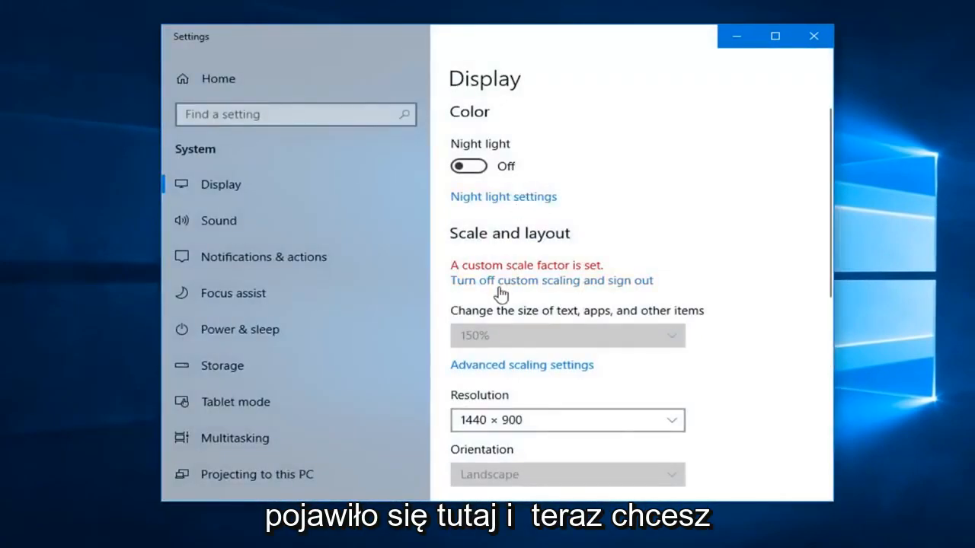
Switch resolution to 1920 × 1080, then revert to 1440 × 900 in the Keep these settings prompt.
{"action": "left_click", "coordinate": [494, 421]}
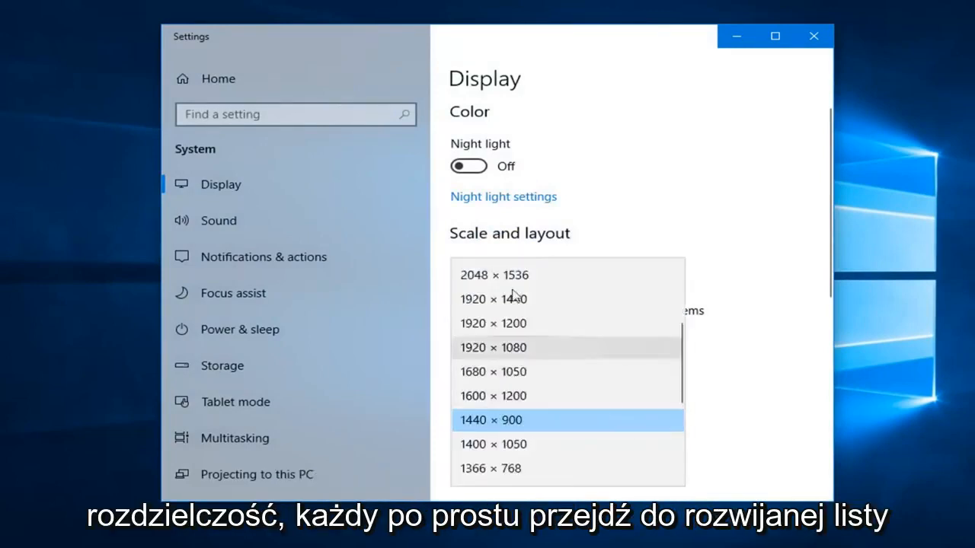
{"action": "left_click", "coordinate": [496, 356]}
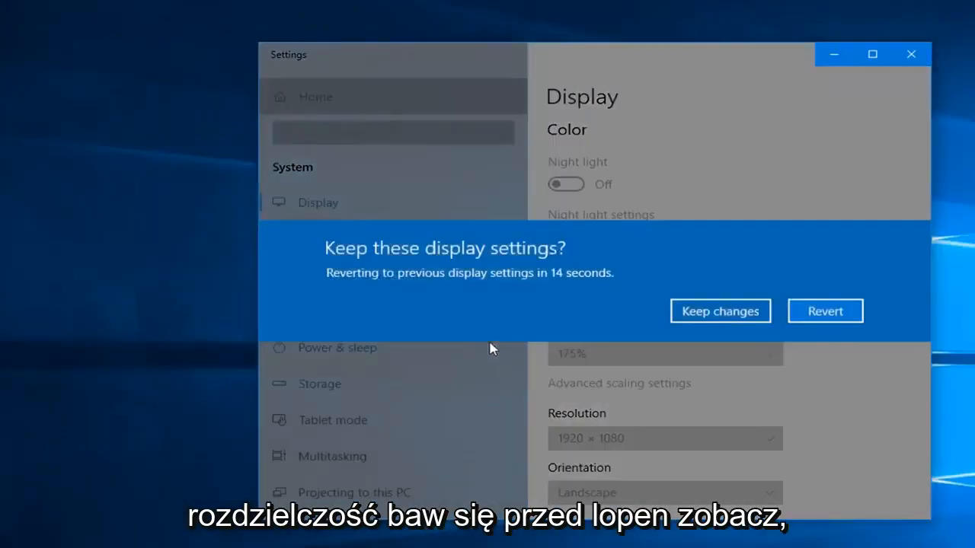
{"action": "left_click", "coordinate": [816, 312]}
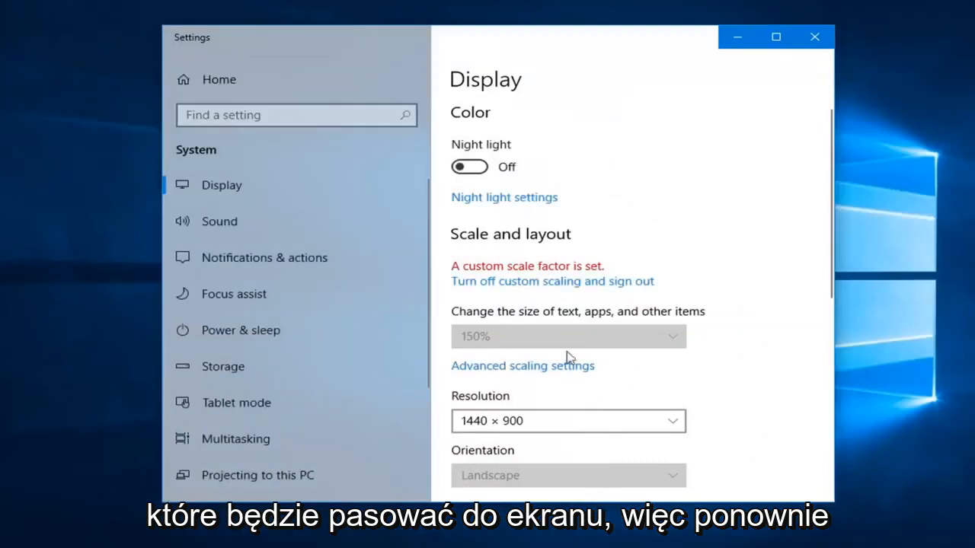
{"action": "scroll", "coordinate": [566, 358], "scroll_direction": "down", "scroll_amount": 3}
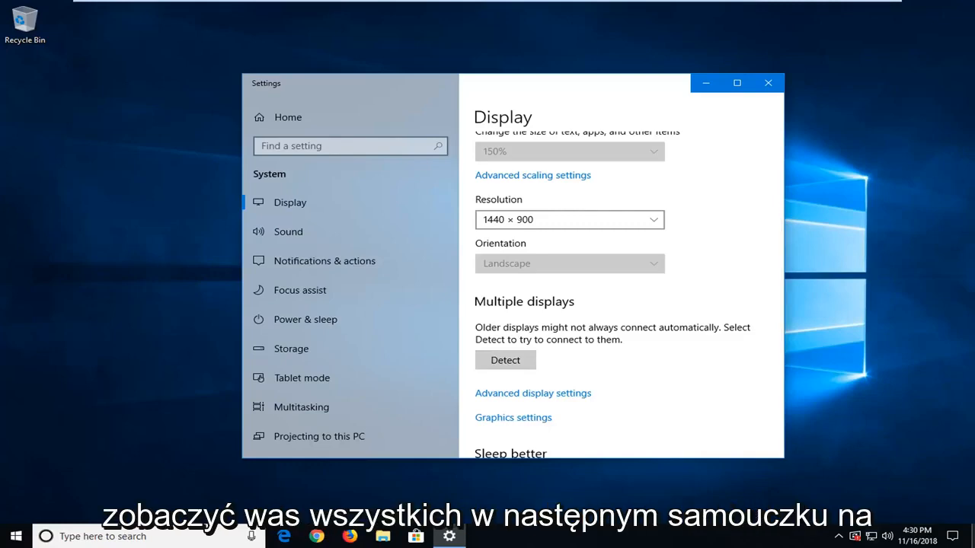
Close the Settings window, leaving the desktop at 1440 × 900.
{"action": "left_click", "coordinate": [768, 87]}
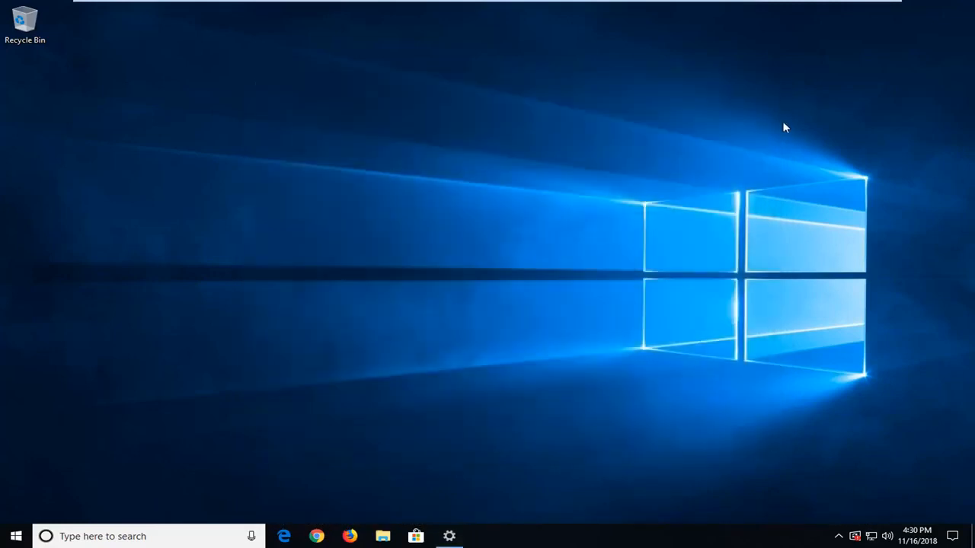